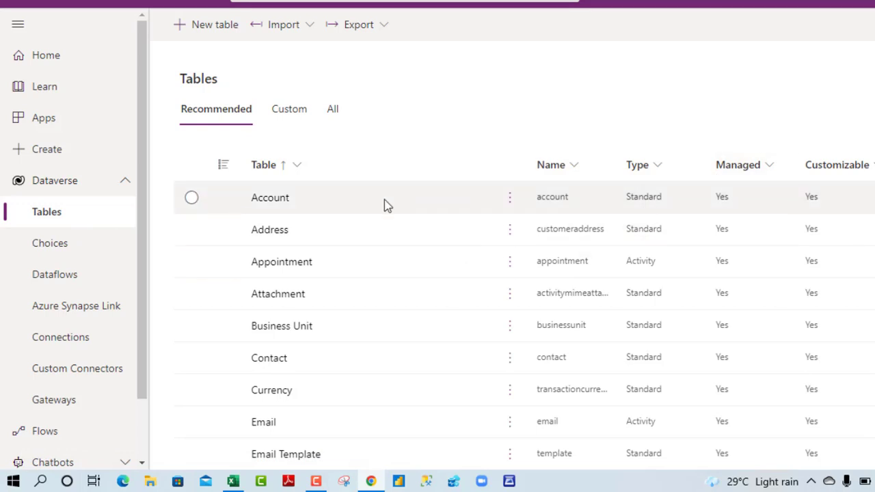
# Open the Active Sales Data view of the Sales Data table in Dataverse
pyautogui.scroll(-3, 524, 255)
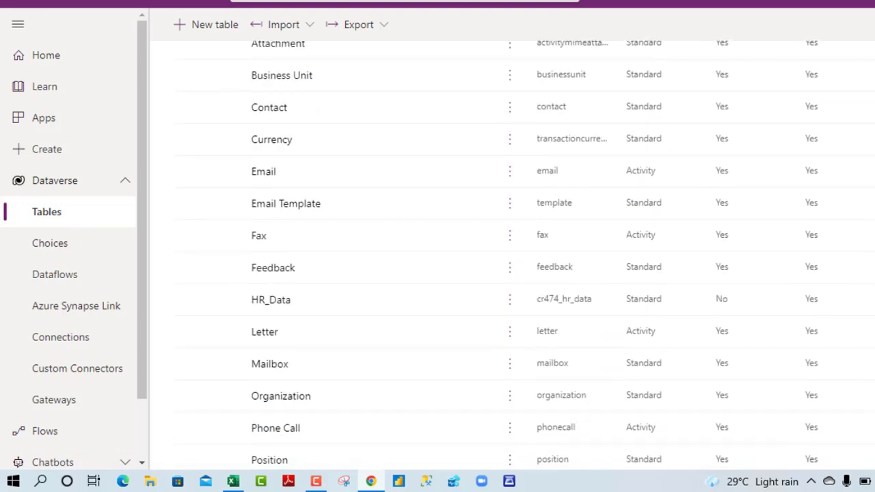
pyautogui.scroll(-2, 524, 255)
pyautogui.scroll(-1, 524, 255)
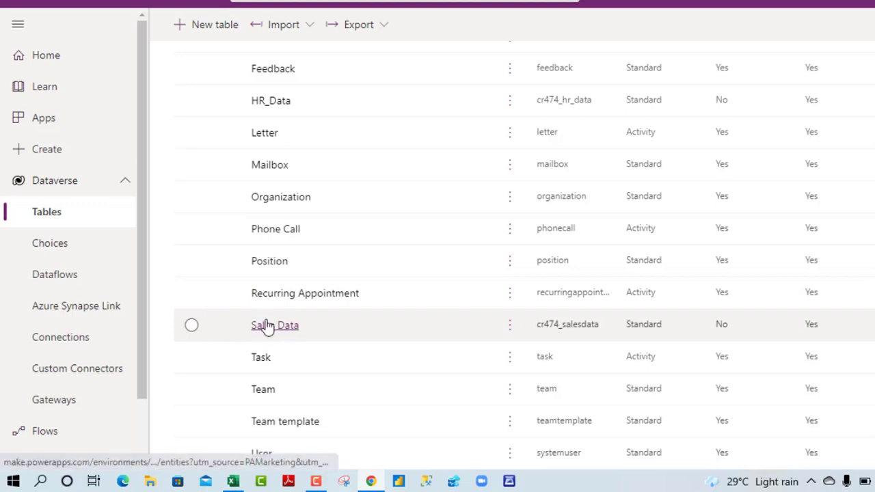
pyautogui.click(267, 325)
pyautogui.click(267, 325)
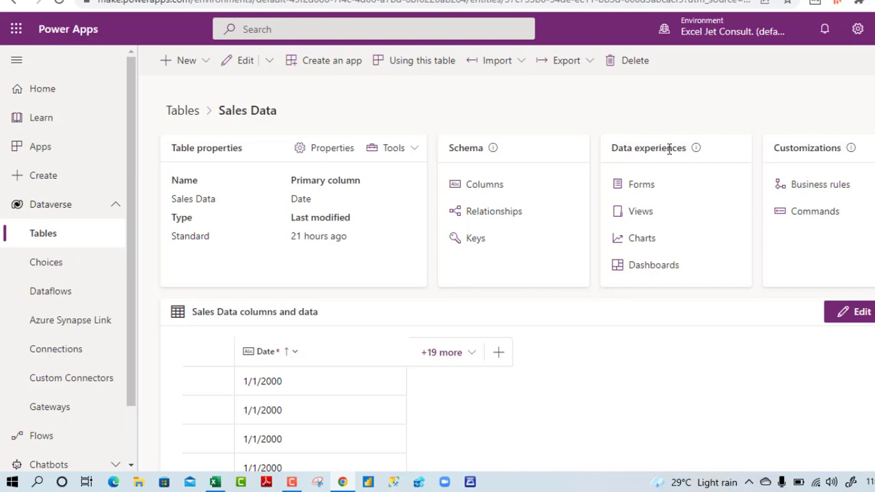
pyautogui.click(640, 212)
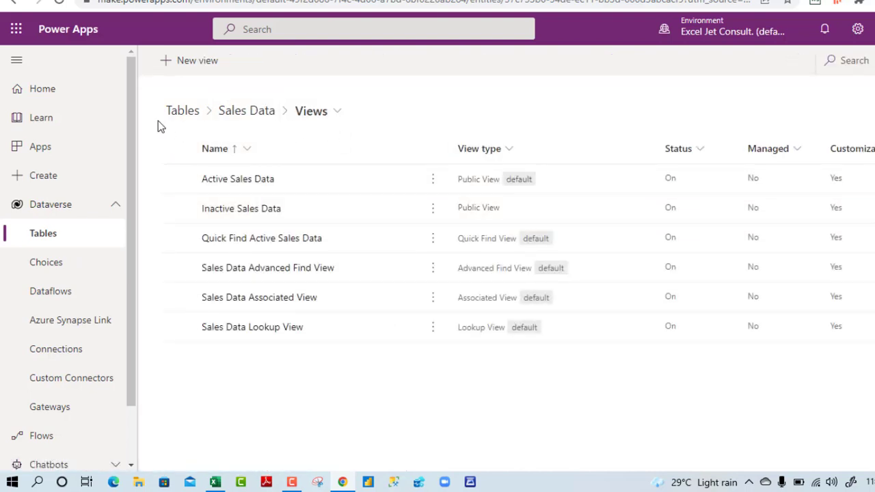
pyautogui.click(216, 182)
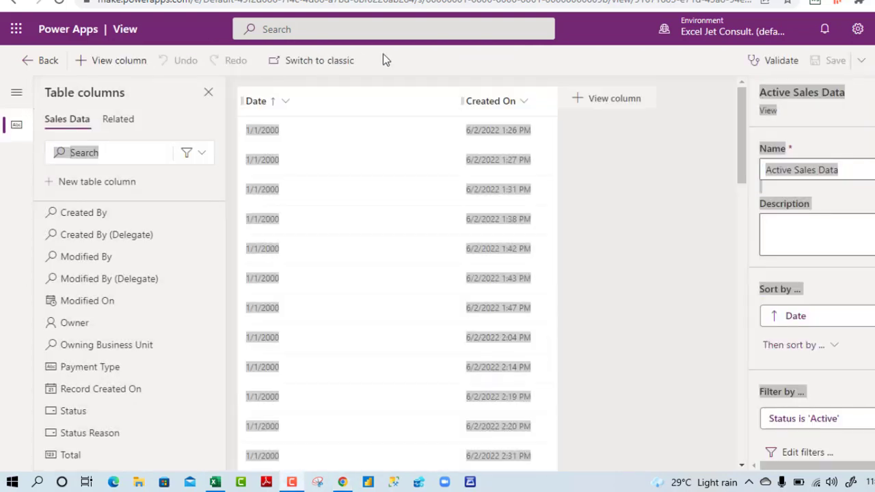
pyautogui.click(384, 104)
pyautogui.click(328, 102)
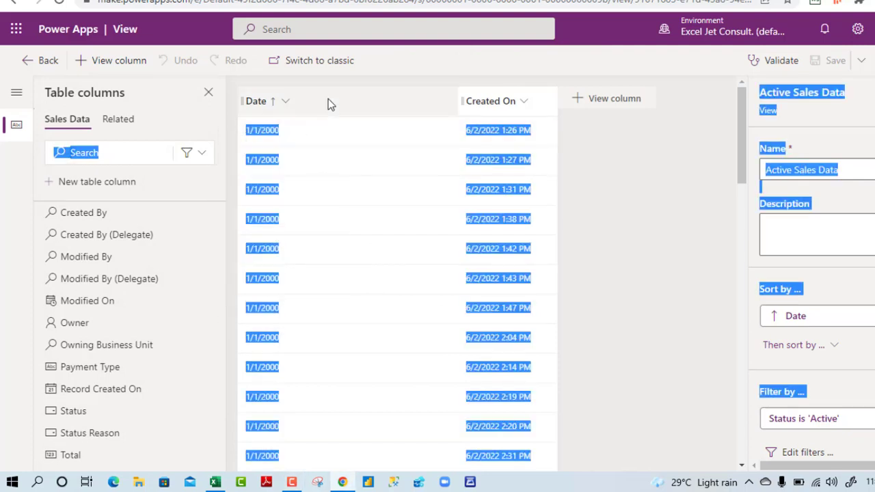
pyautogui.click(328, 102)
pyautogui.click(290, 101)
pyautogui.click(321, 110)
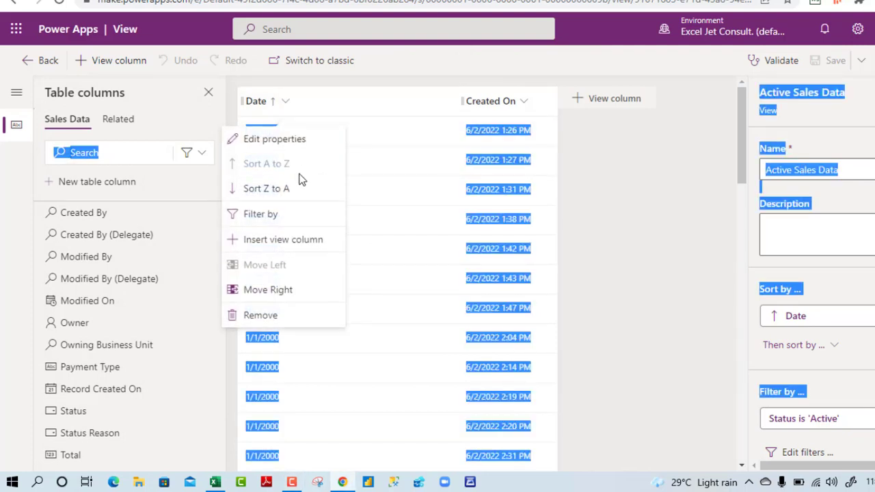
pyautogui.click(392, 217)
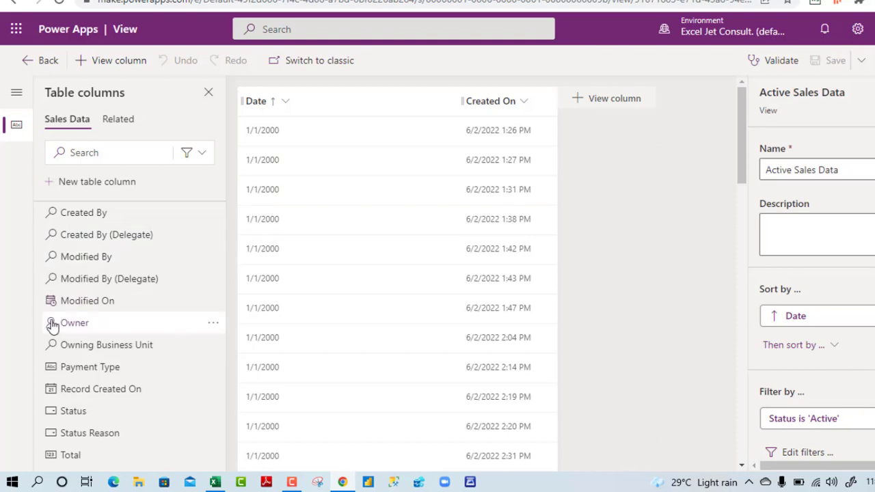
# Add the Payment Type and Total columns to the view and place them between Date and Created On
pyautogui.moveTo(61, 366)
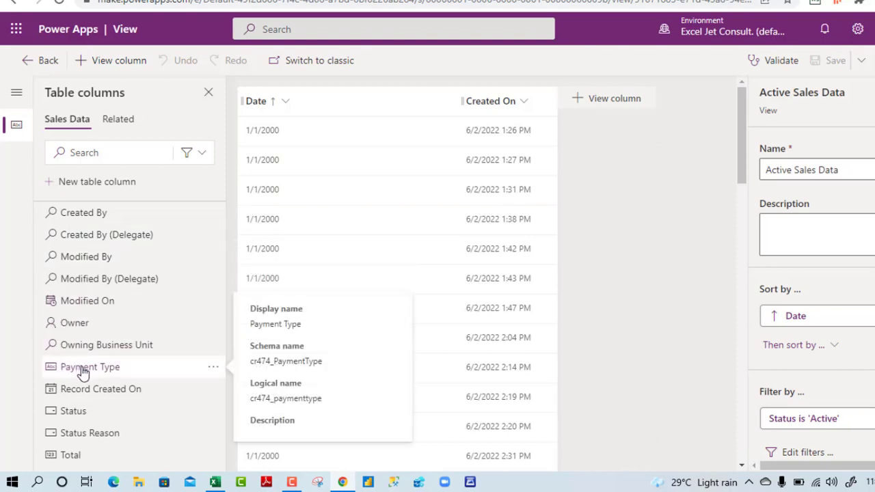
pyautogui.click(82, 373)
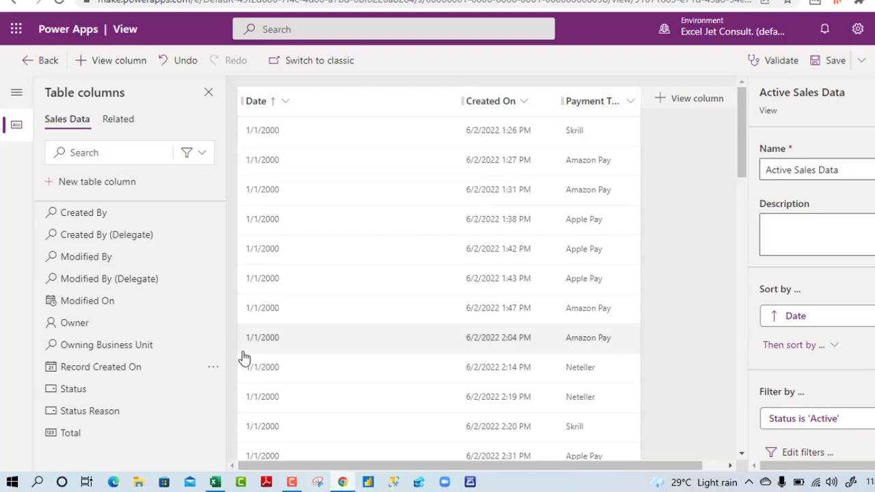
pyautogui.click(75, 440)
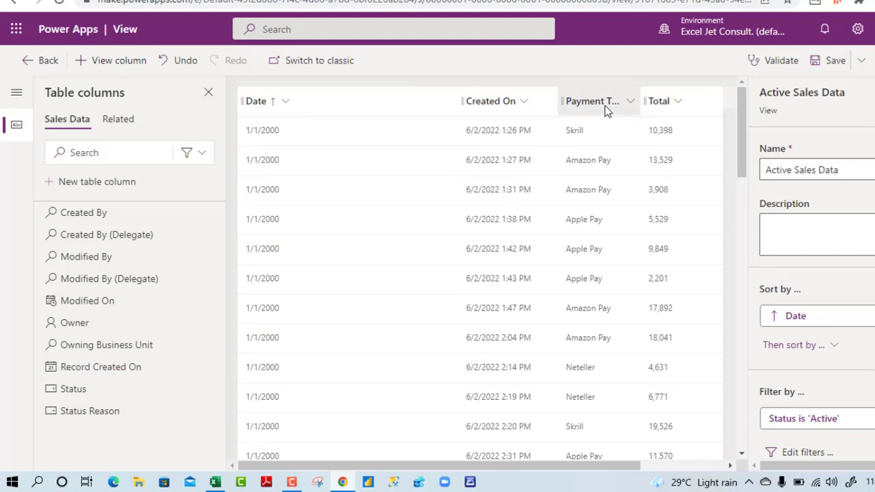
pyautogui.moveTo(605, 110); pyautogui.dragTo(452, 101)
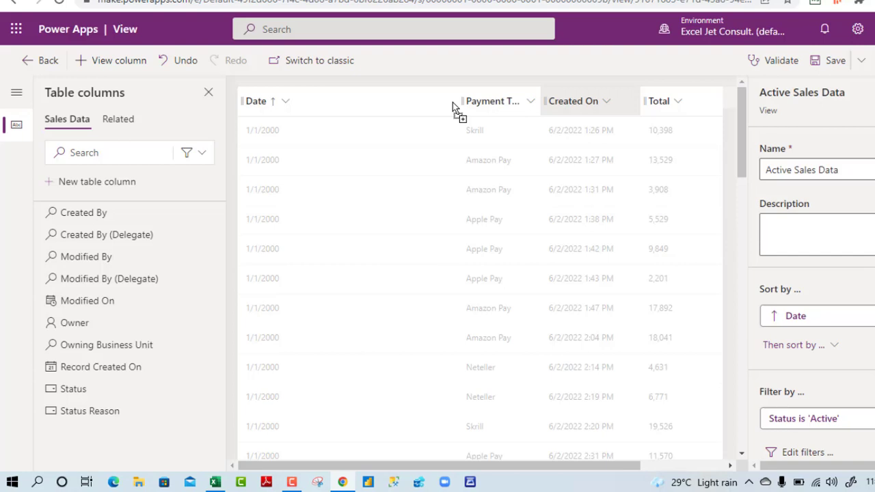
pyautogui.moveTo(682, 103); pyautogui.dragTo(568, 101)
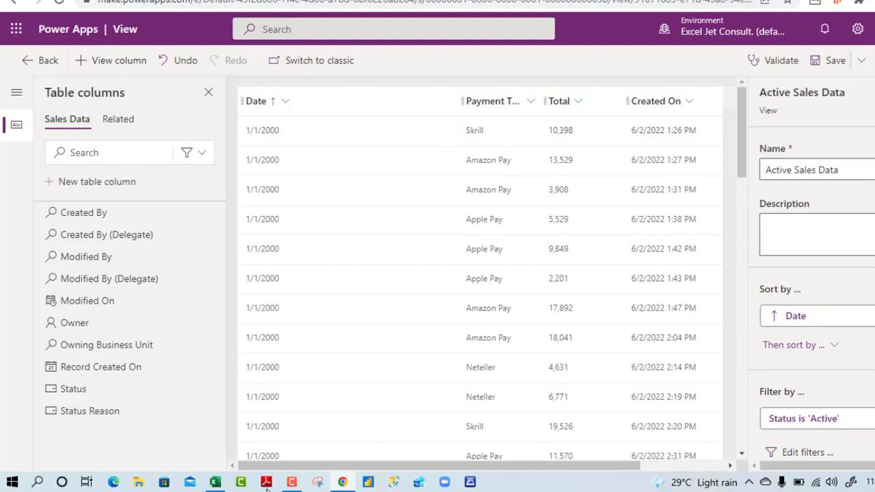
# Switch to the blank Excel workbook and start a data import from Dataverse
pyautogui.click(214, 483)
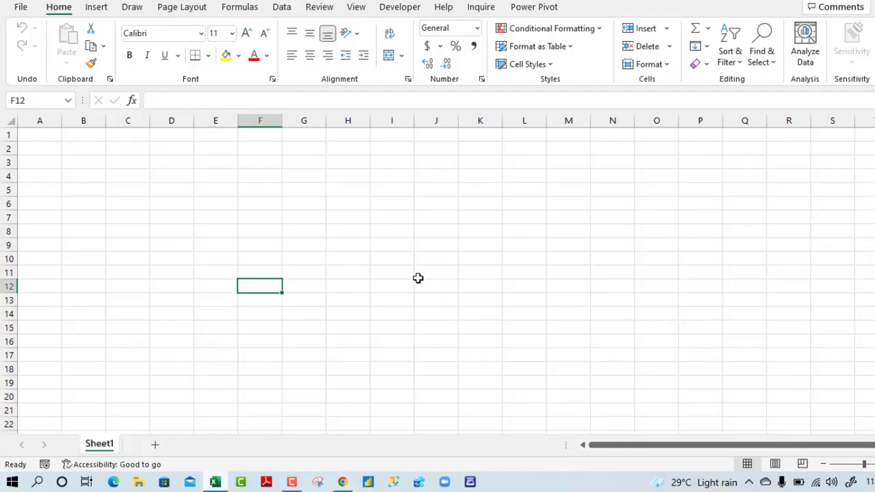
pyautogui.click(282, 8)
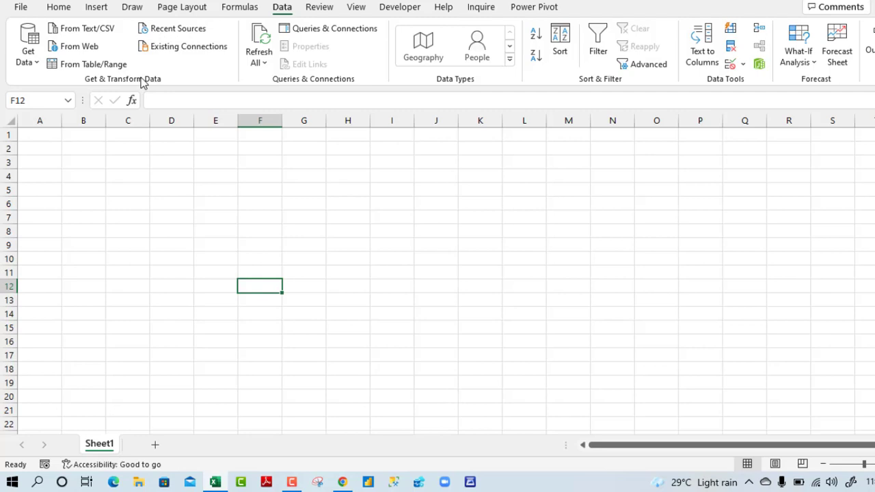
pyautogui.click(24, 61)
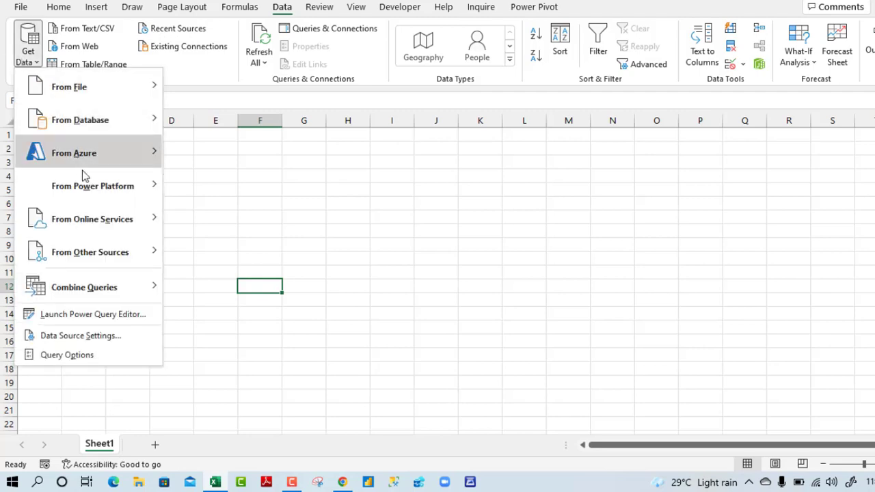
pyautogui.moveTo(89, 189)
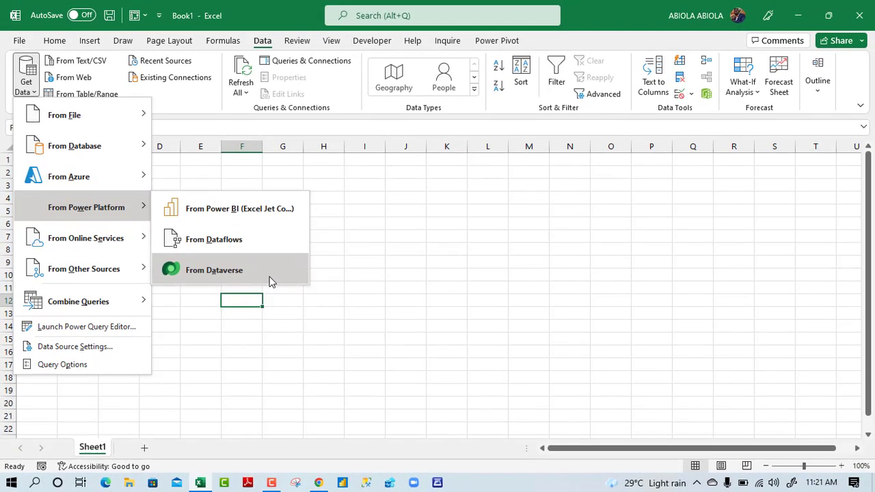
pyautogui.click(289, 261)
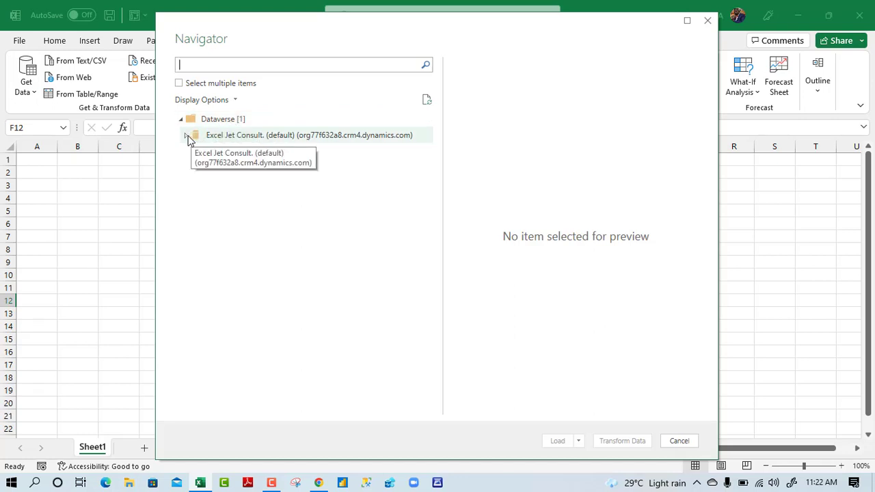
# Enable selecting multiple items, choose the cr474_salesdata table in the Excel Jet Consult. environment and open it for transformation in Power Query
pyautogui.click(187, 136)
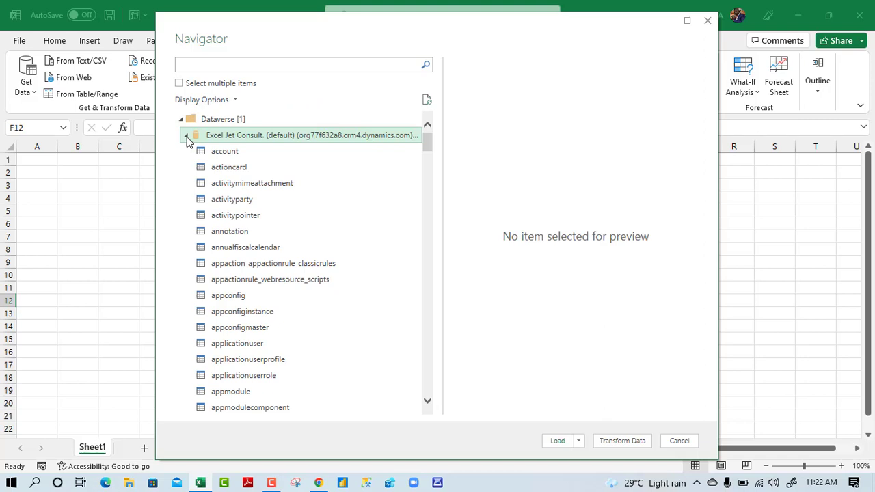
pyautogui.click(181, 84)
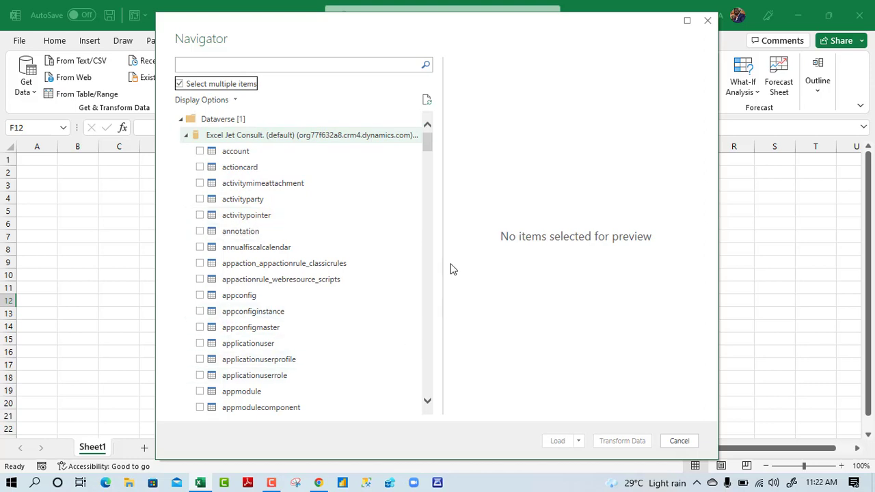
pyautogui.moveTo(429, 145); pyautogui.dragTo(433, 188)
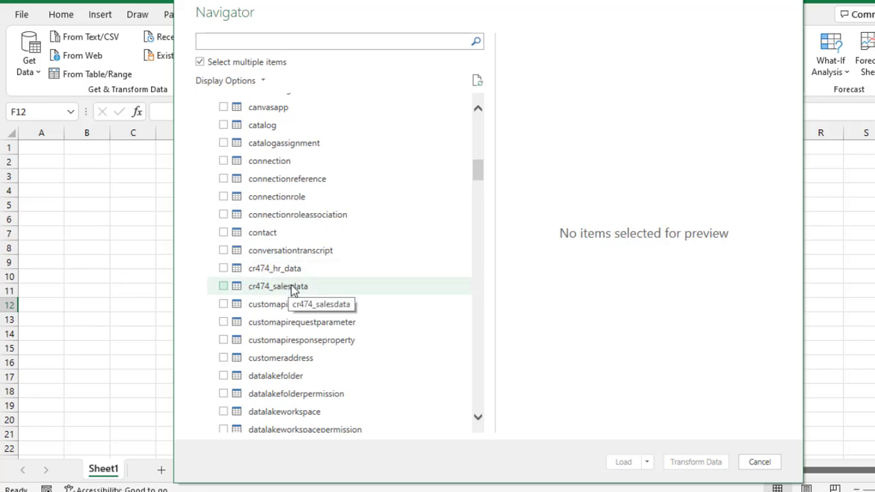
pyautogui.click(224, 287)
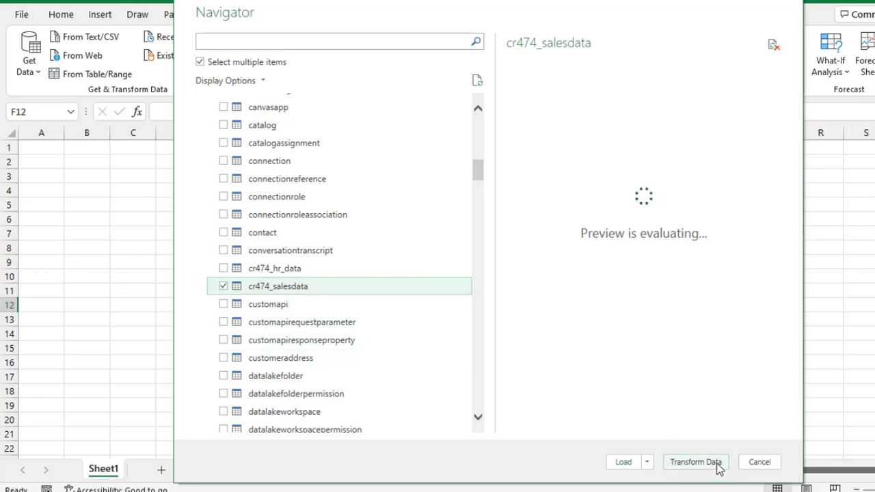
pyautogui.rightClick(301, 294)
pyautogui.click(334, 301)
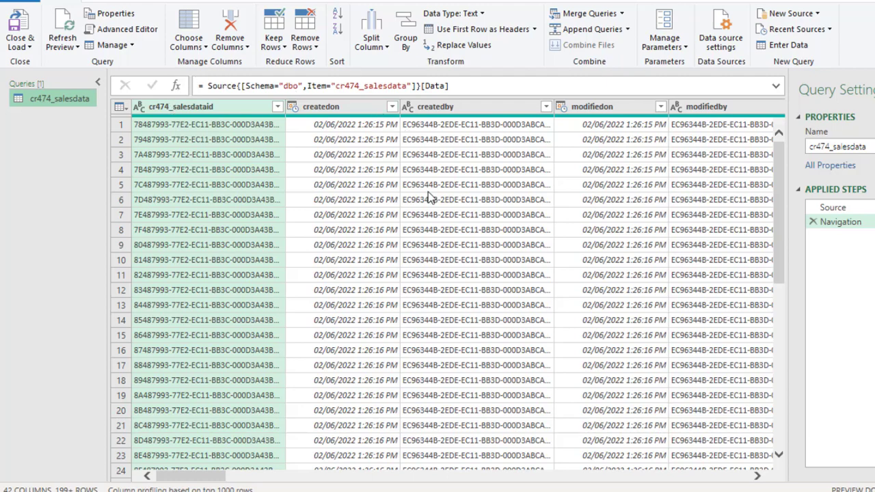
# Remove all columns from the query except cr474_date, cr474_paymenttype and cr474_total
pyautogui.moveTo(210, 473); pyautogui.dragTo(628, 490)
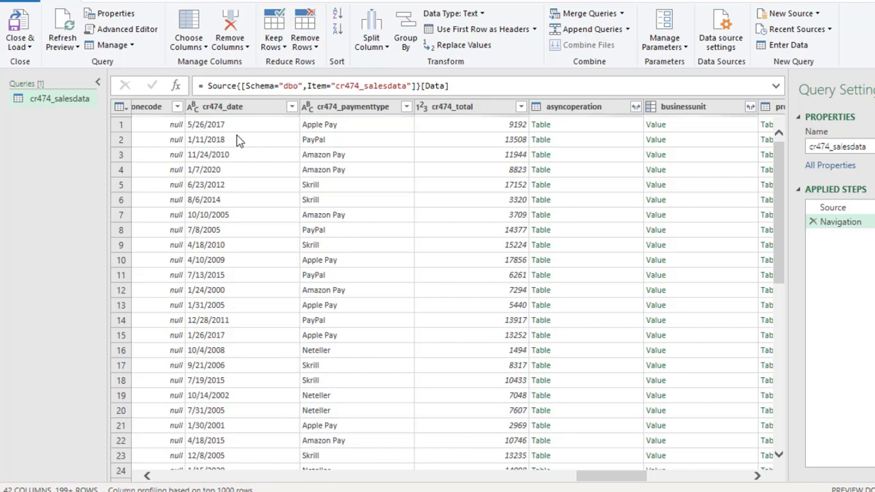
pyautogui.click(230, 110)
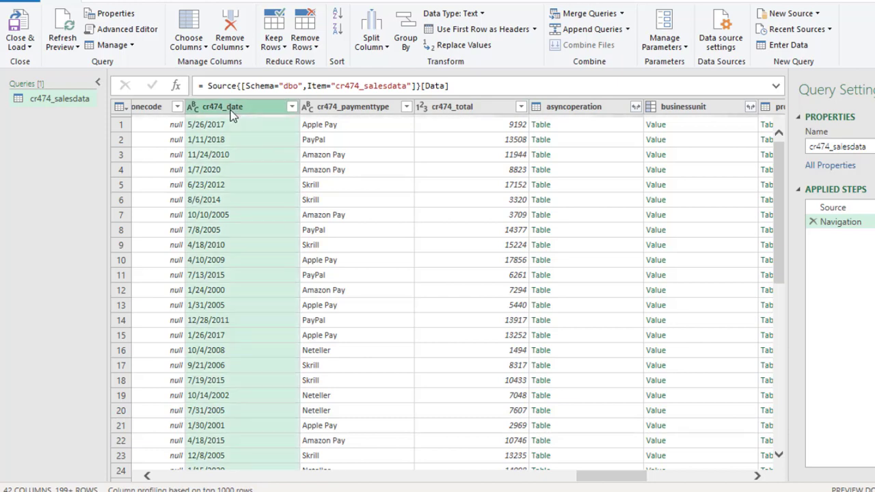
pyautogui.keyDown('ctrl'); pyautogui.click(476, 108); pyautogui.keyUp('ctrl')
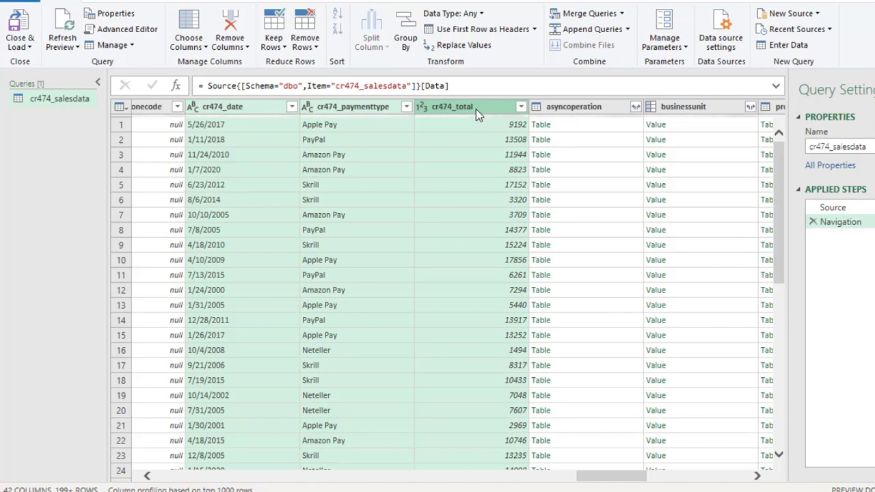
pyautogui.rightClick(476, 109)
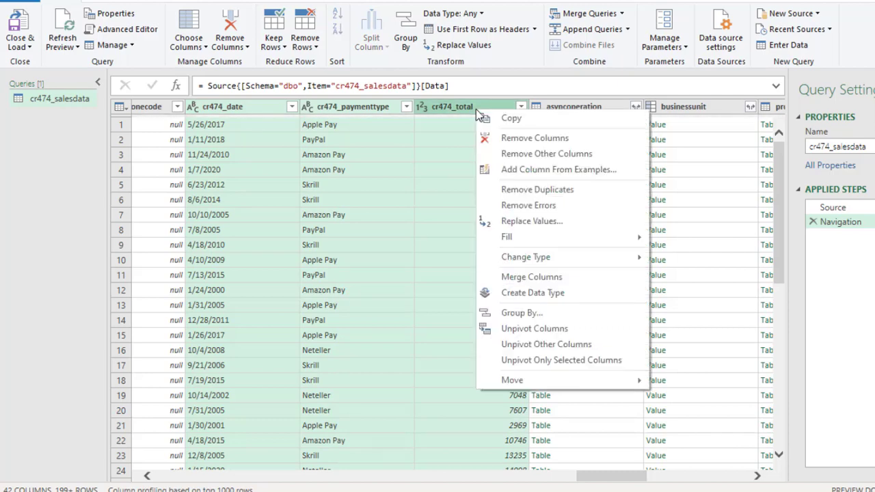
pyautogui.click(506, 154)
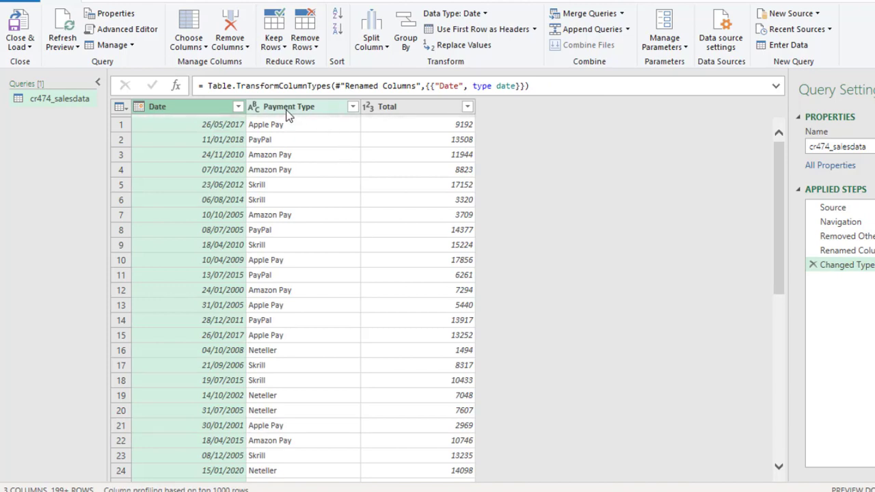
# Change the data type of the Total column to Currency
pyautogui.rightClick(415, 111)
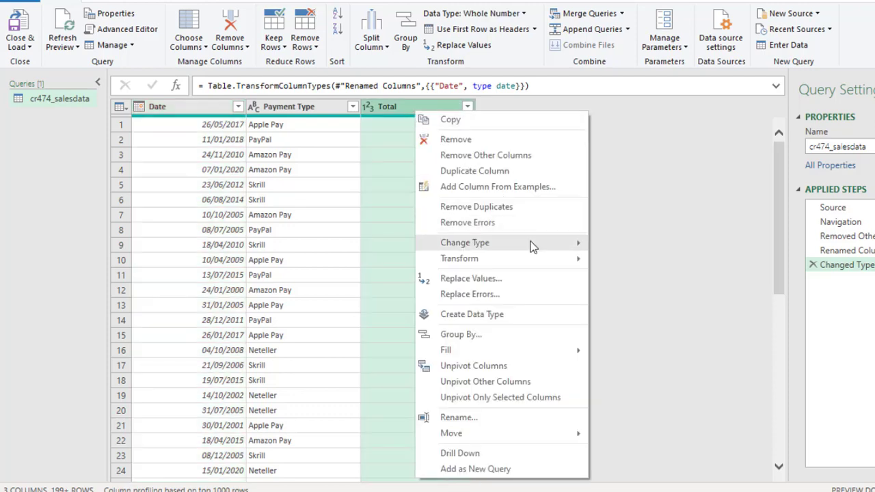
pyautogui.moveTo(530, 242)
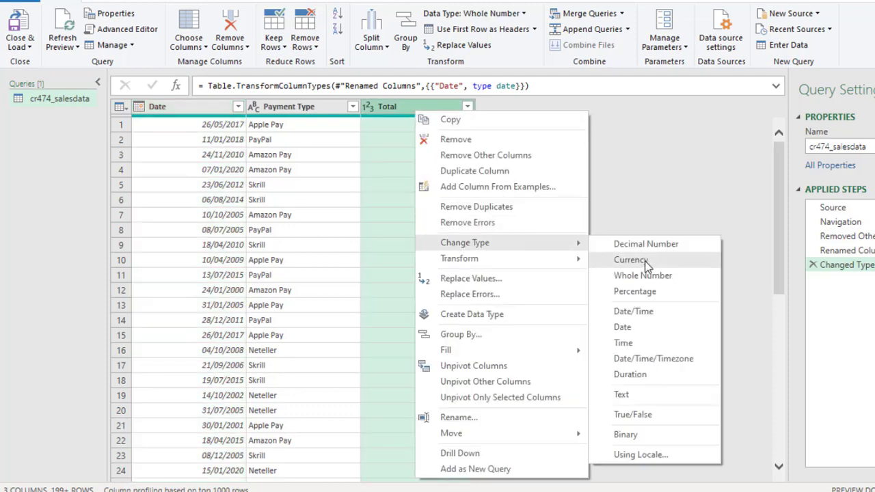
pyautogui.click(369, 107)
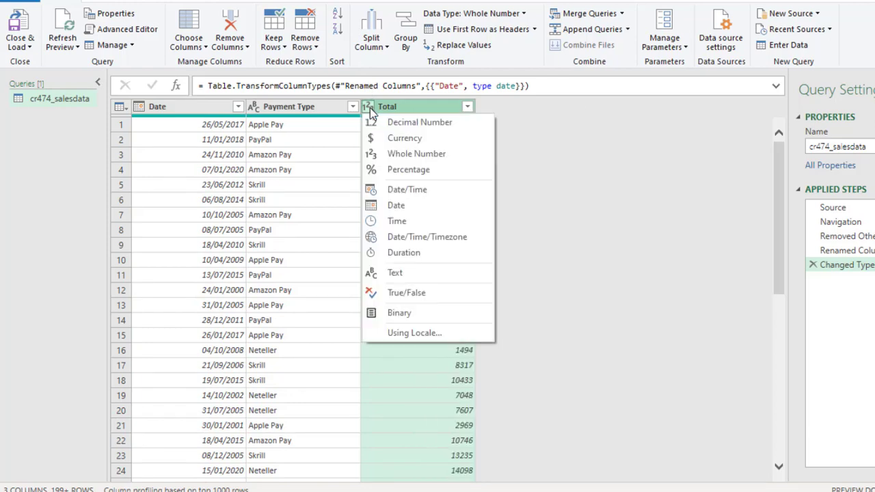
pyautogui.click(399, 138)
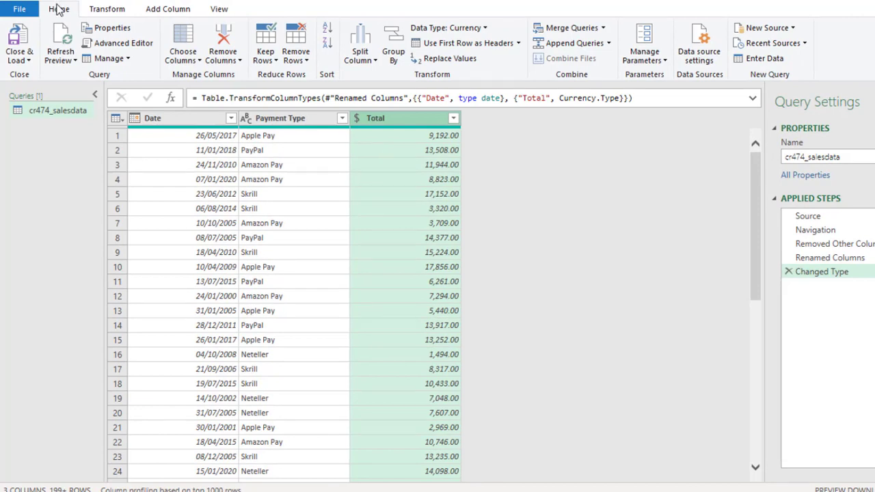
# Load the query as a table into the existing worksheet, starting at cell A1 of Sheet1
pyautogui.click(19, 57)
pyautogui.click(34, 91)
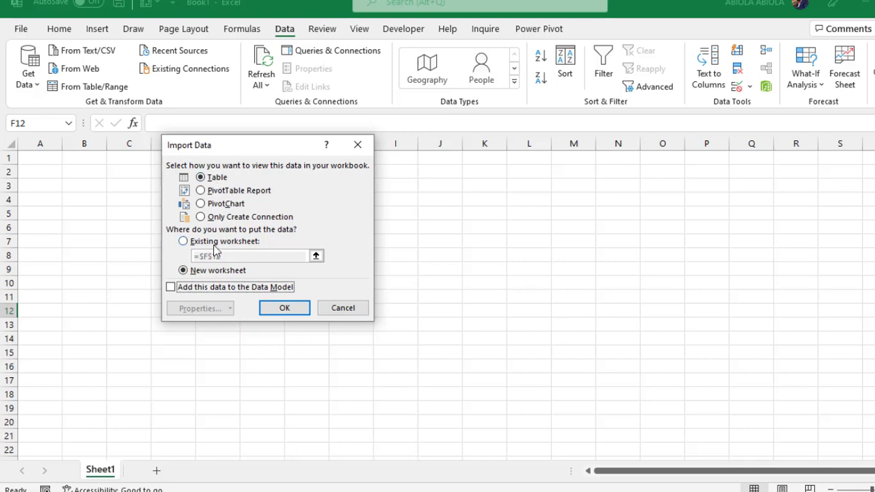
pyautogui.click(187, 245)
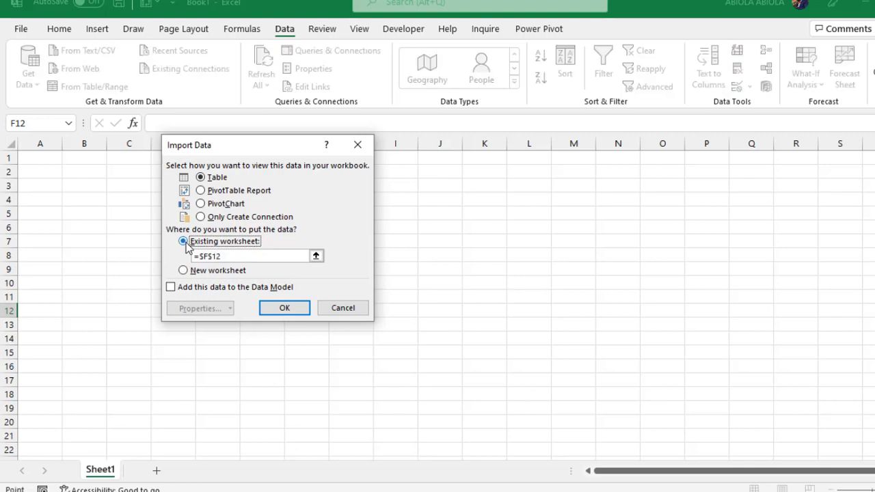
pyautogui.click(39, 159)
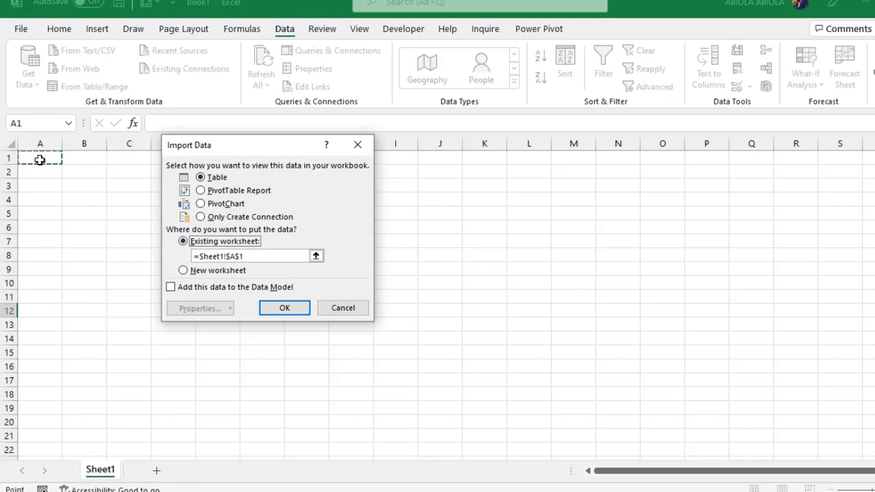
pyautogui.click(277, 308)
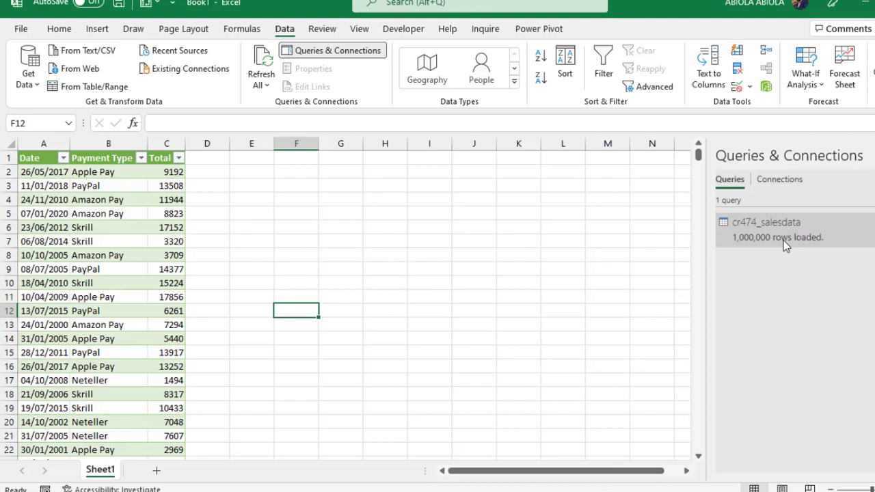
# Preview the cr474_salesdata query details and check the loaded table down to its last row, returning to the header
pyautogui.moveTo(785, 246)
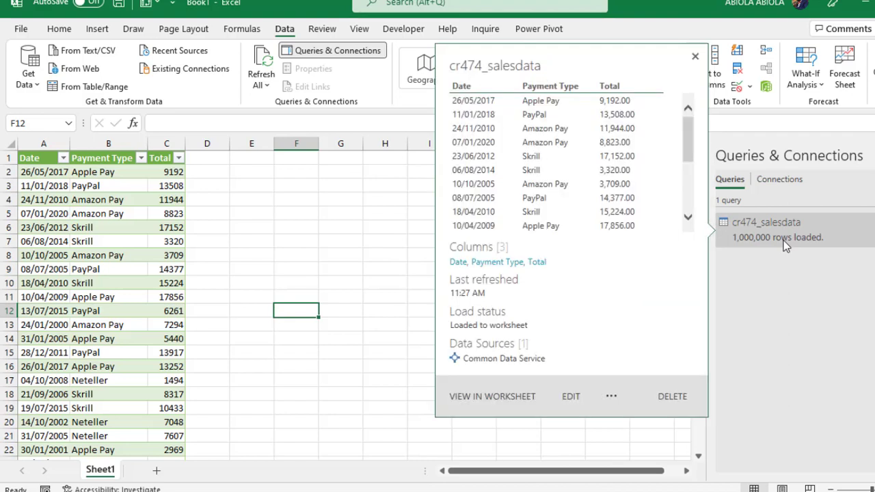
pyautogui.click(102, 234)
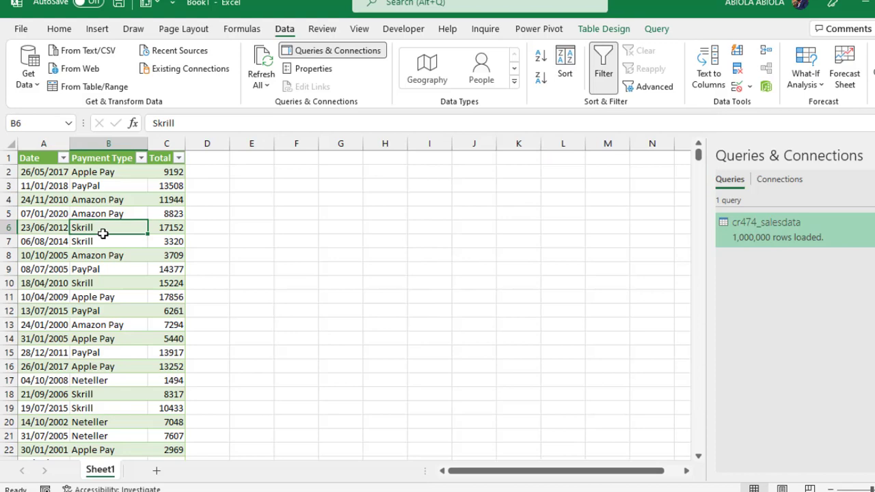
pyautogui.hotkey('ctrl', 'Down')
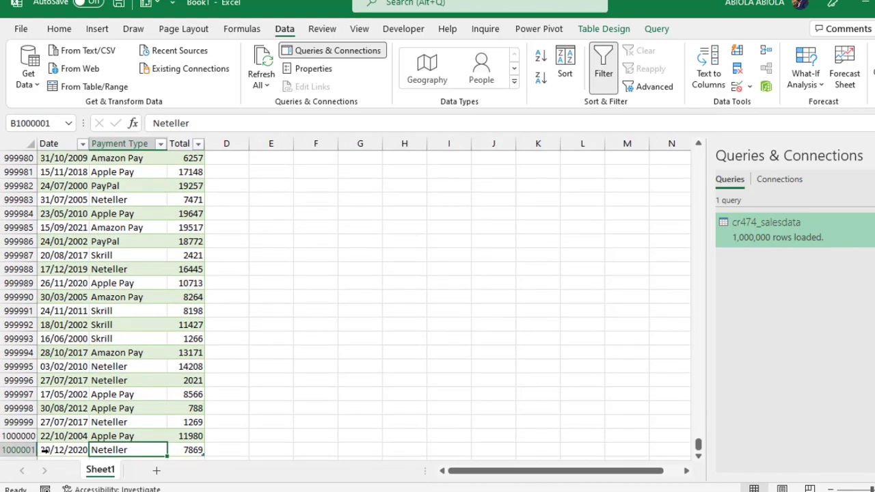
pyautogui.hotkey('ctrl', 'Up')
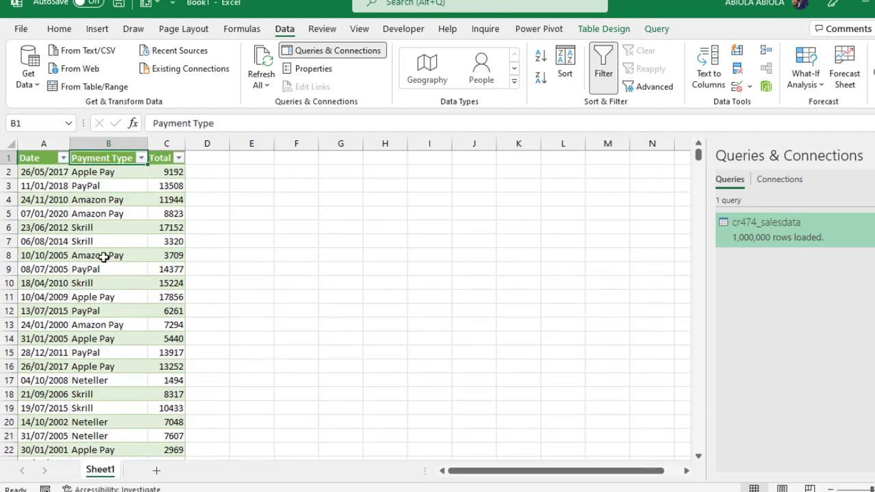
# Summarize the cr474_salesdata table in a PivotTable at Sheet1 cell F2, with Payment Type as rows and Total as values
pyautogui.click(622, 27)
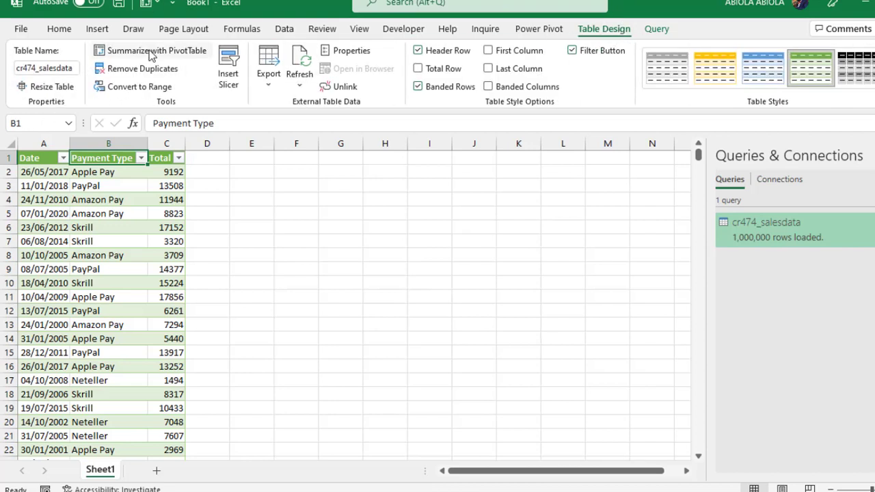
pyautogui.click(151, 55)
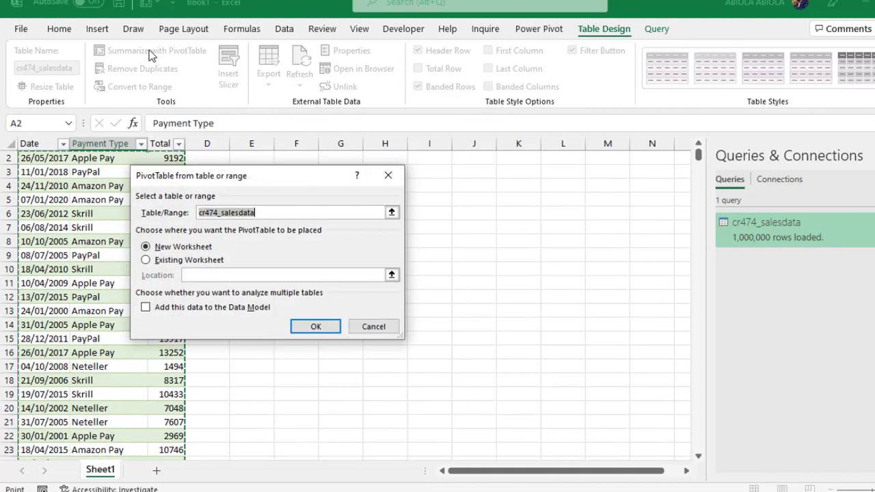
pyautogui.click(172, 261)
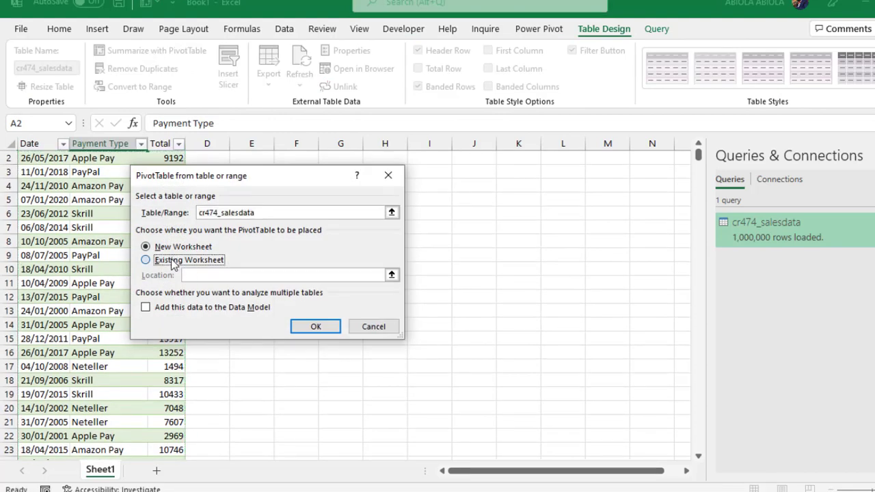
pyautogui.click(298, 154)
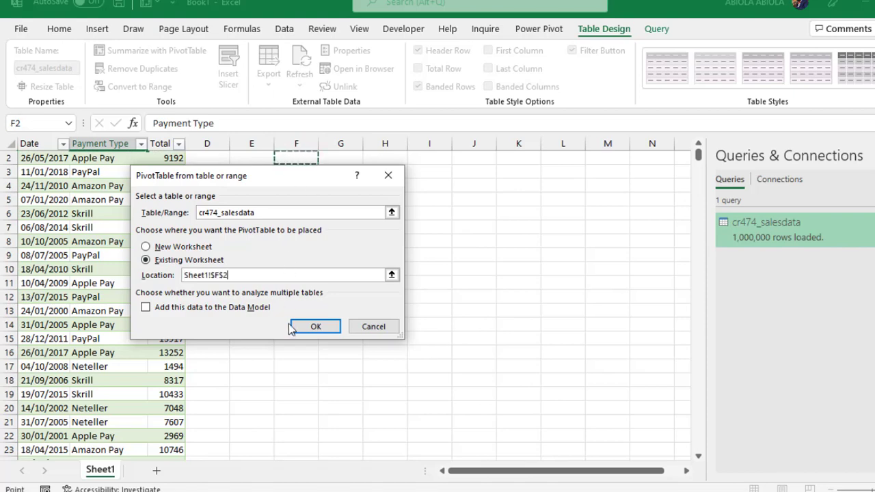
pyautogui.click(313, 327)
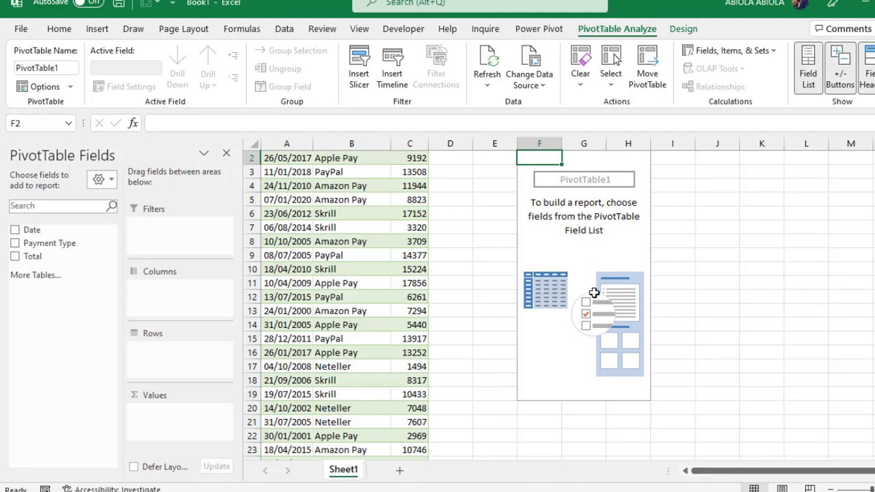
pyautogui.click(19, 247)
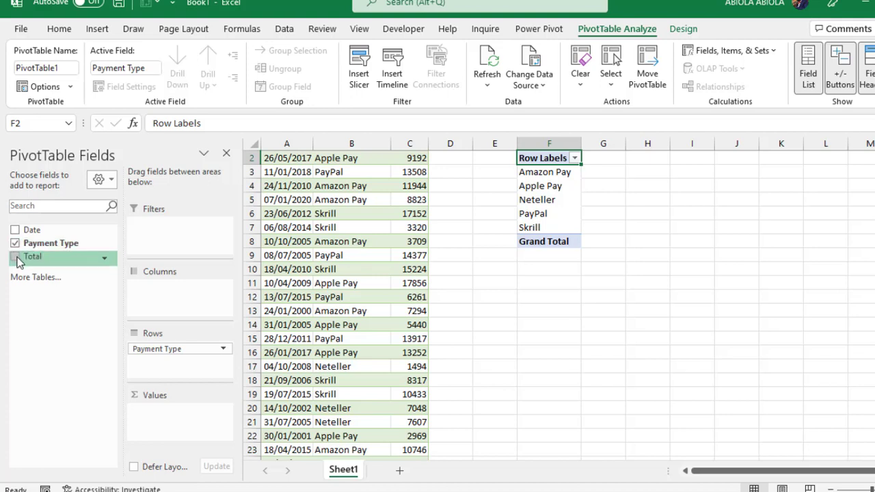
pyautogui.click(17, 260)
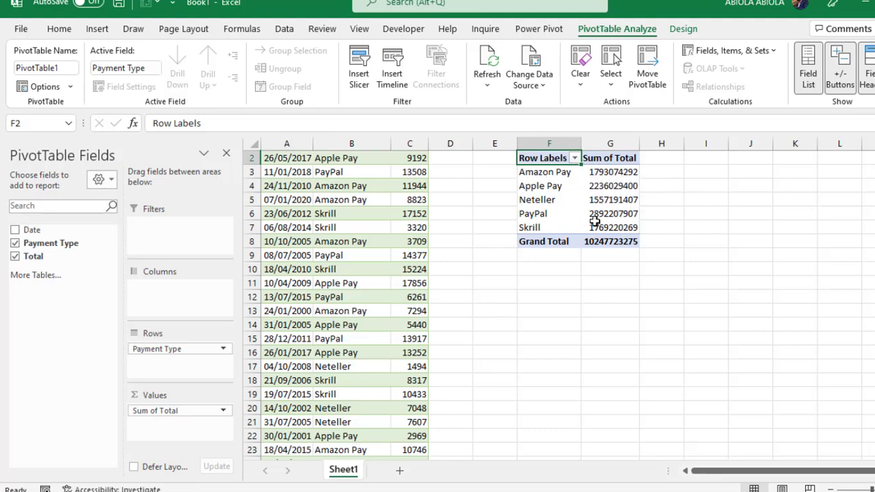
# Format the PivotTable's Sum of Total values as Currency with the $ symbol and 0 decimal places
pyautogui.click(599, 171)
pyautogui.rightClick(599, 170)
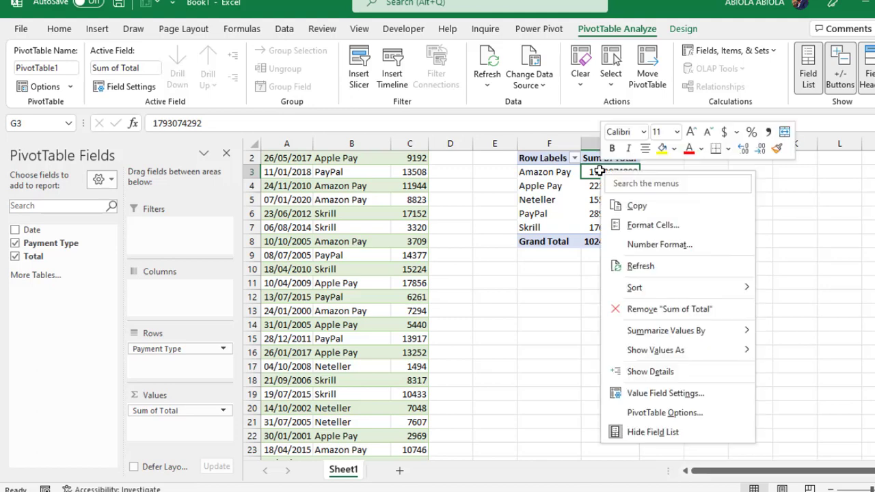
pyautogui.press('Escape')
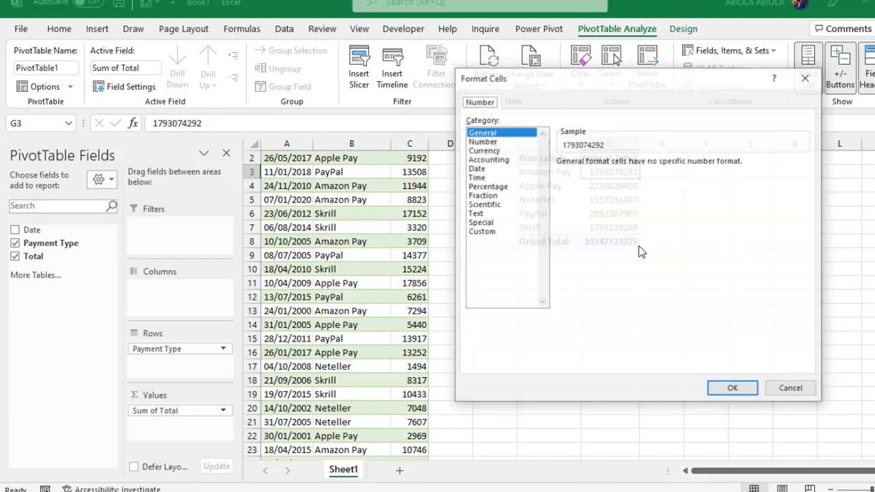
pyautogui.click(489, 150)
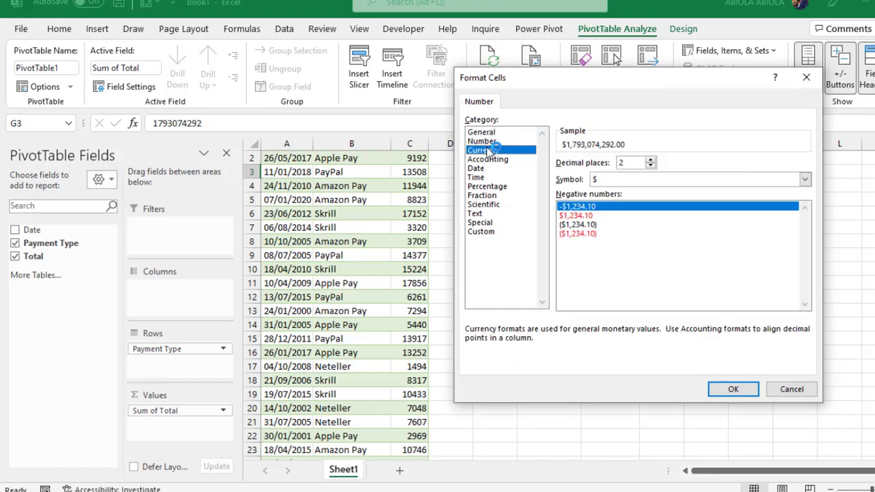
pyautogui.doubleClick(651, 166)
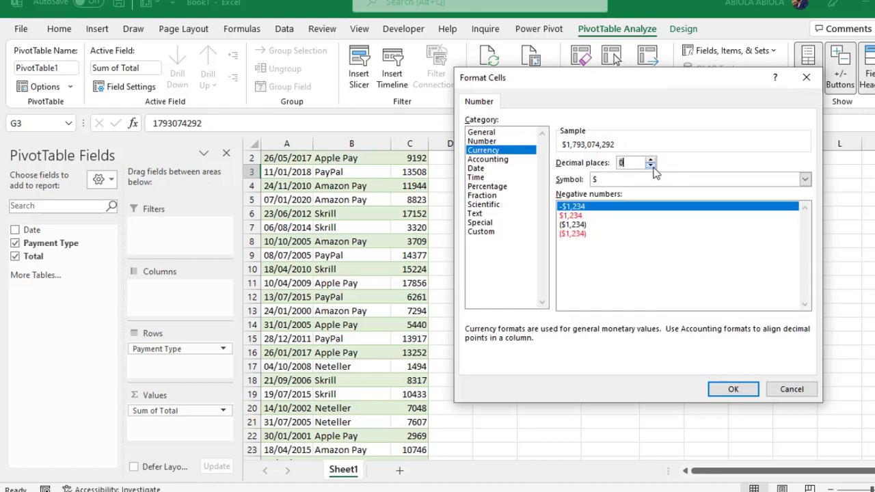
pyautogui.click(737, 393)
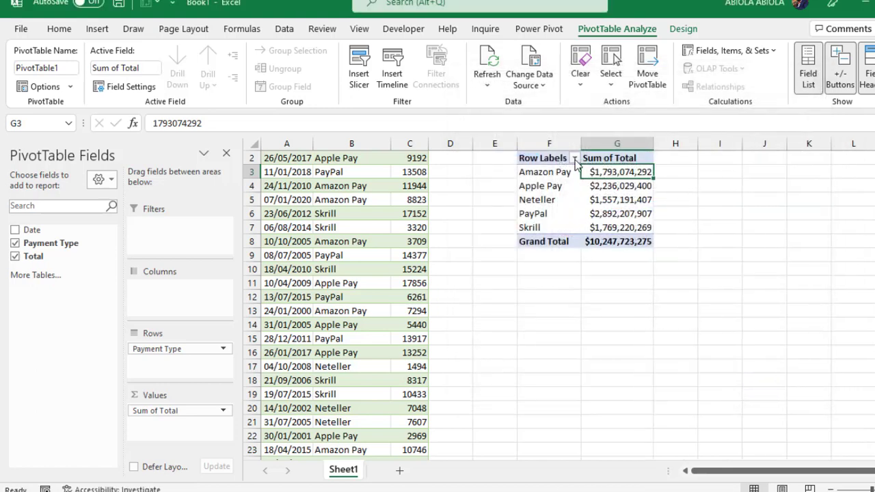
# Change the PivotTable's report layout to Tabular Form
pyautogui.click(677, 30)
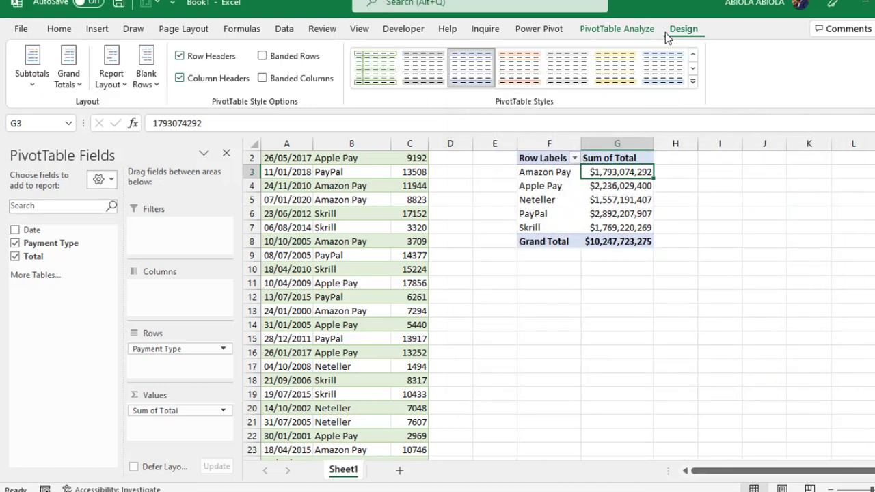
pyautogui.click(120, 84)
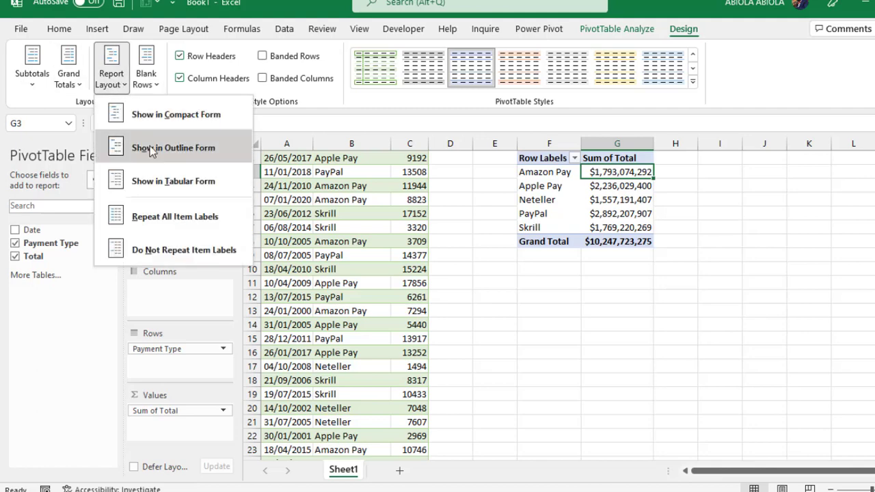
pyautogui.click(159, 176)
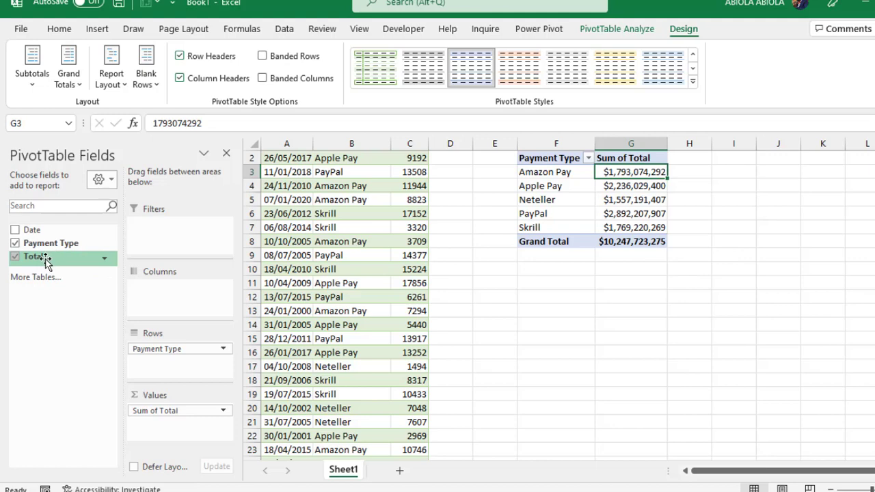
# Add the Total field to the PivotTable values a second time and show it as % of Grand Total
pyautogui.moveTo(40, 258); pyautogui.dragTo(198, 429)
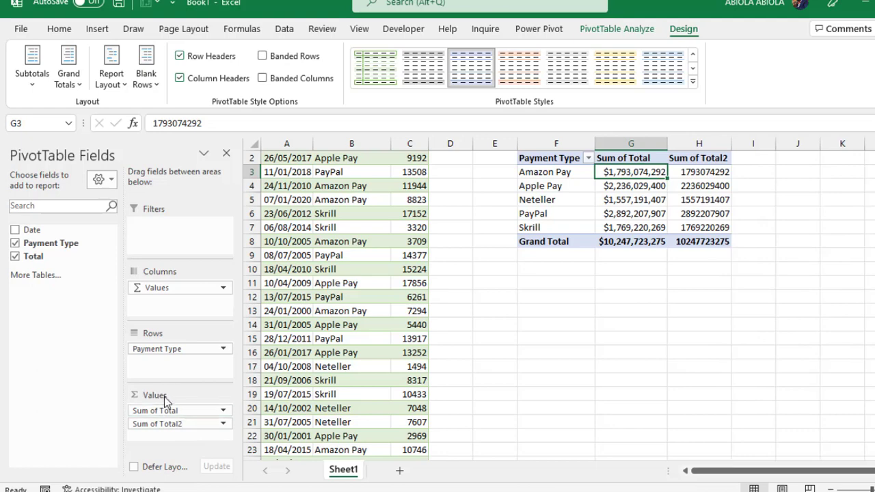
pyautogui.click(691, 168)
pyautogui.rightClick(691, 168)
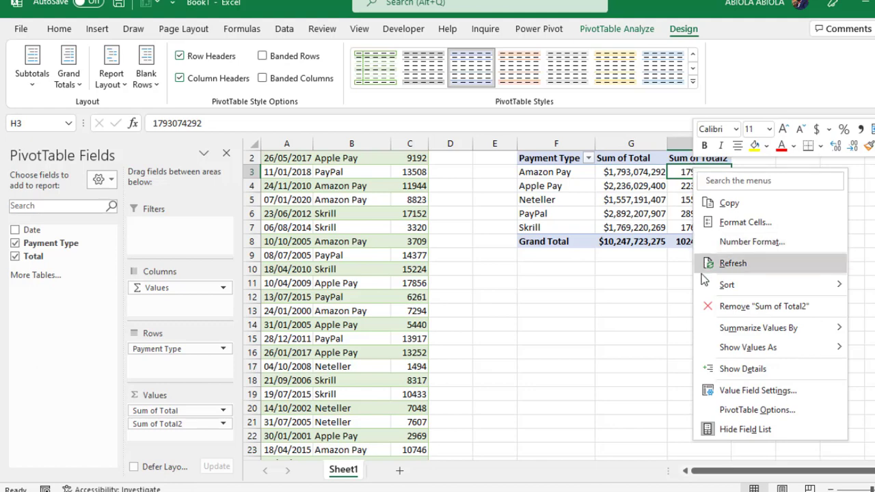
pyautogui.moveTo(724, 347)
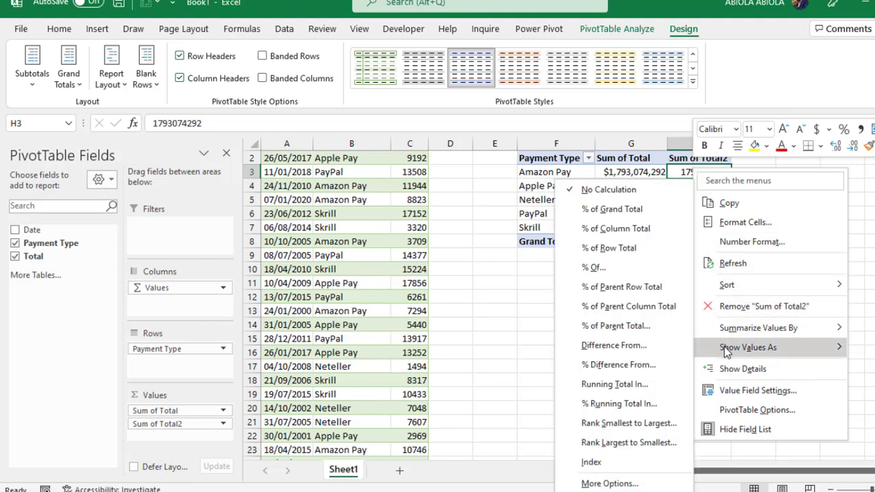
pyautogui.click(599, 210)
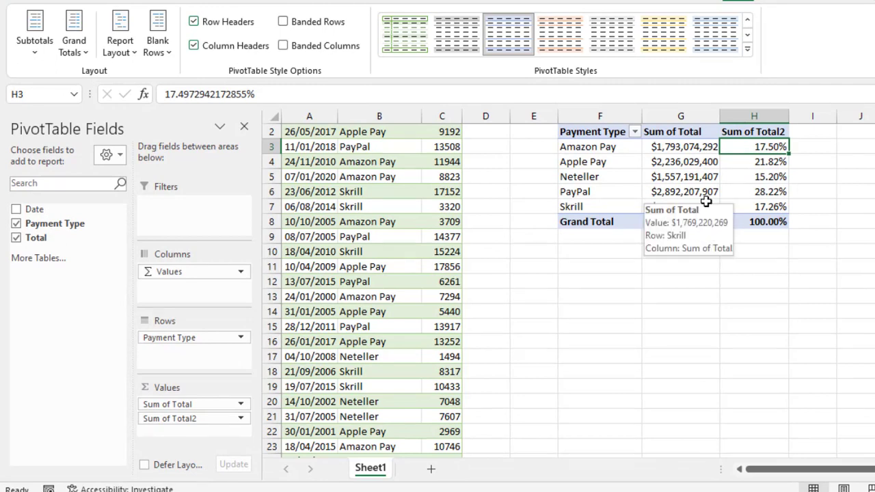
# Rename the PivotTable's percentage column header in H2 to "% of GT" and deselect the PivotTable
pyautogui.moveTo(746, 194)
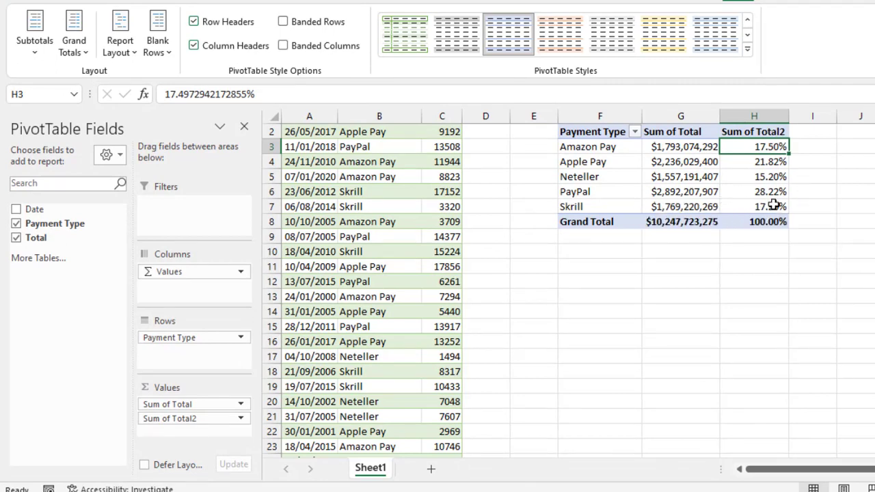
pyautogui.click(736, 149)
pyautogui.click(753, 133)
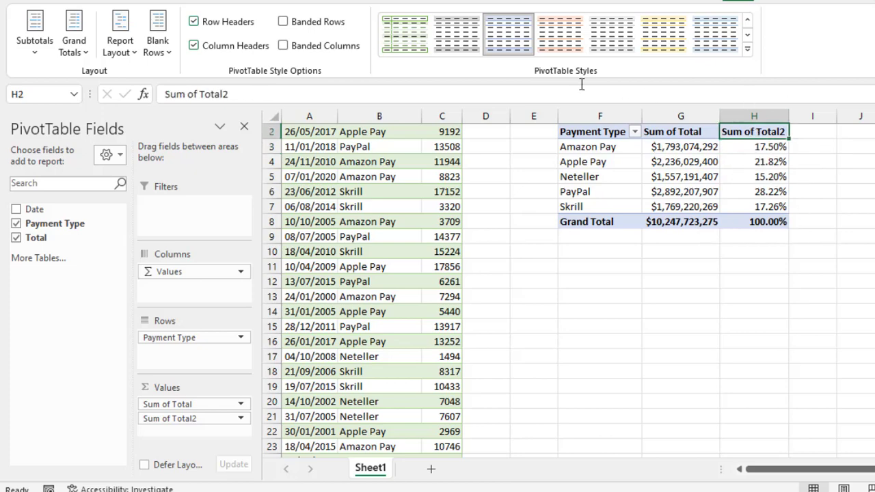
pyautogui.tripleClick(261, 91)
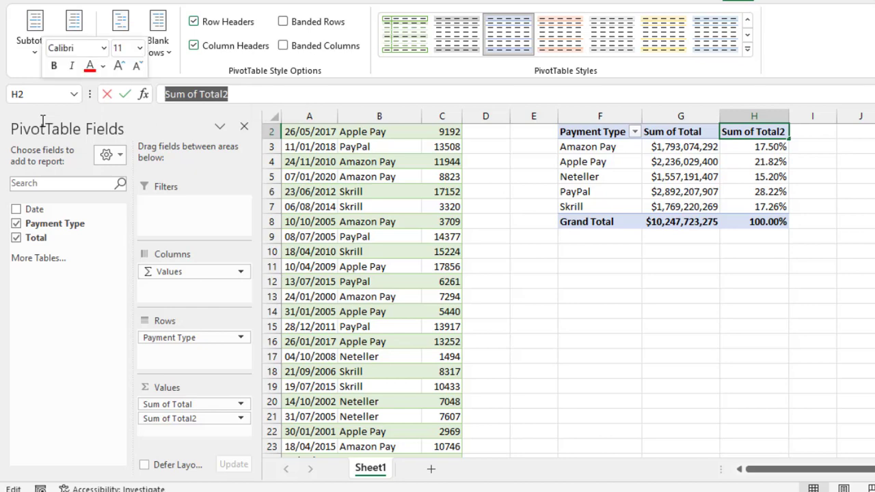
pyautogui.write('%')
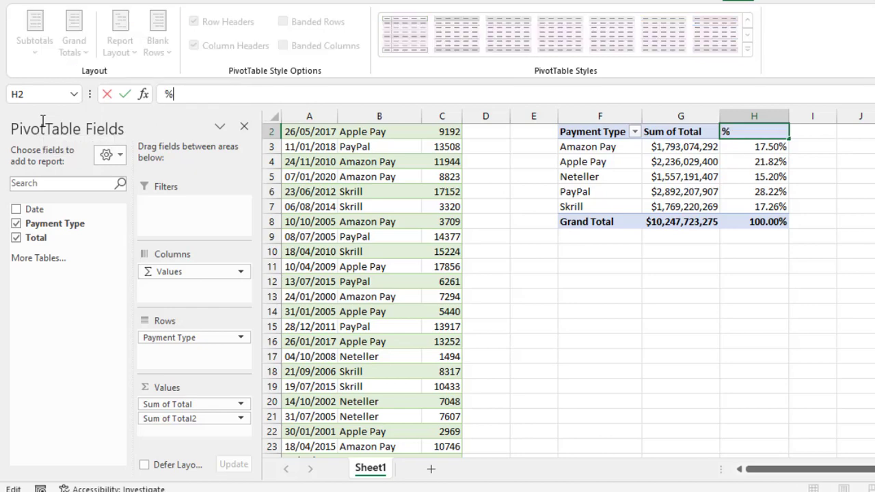
pyautogui.write(' o GP')
pyautogui.write('T')
pyautogui.press('Return')
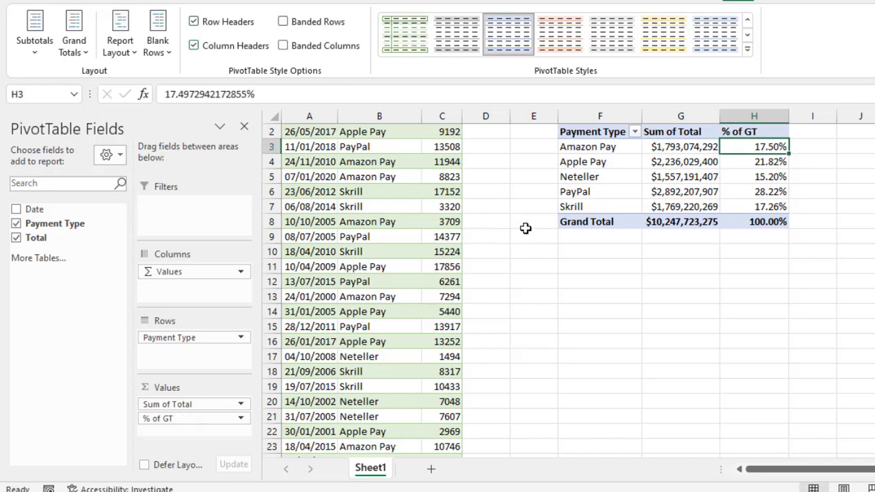
pyautogui.click(546, 285)
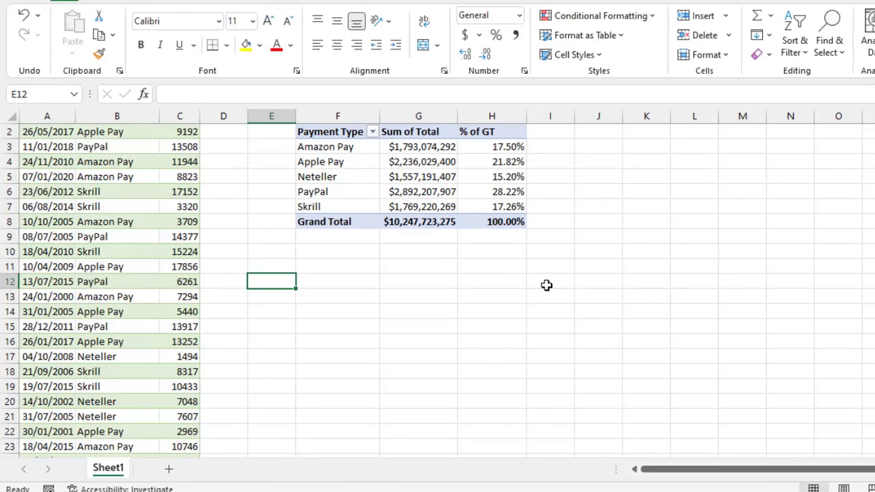